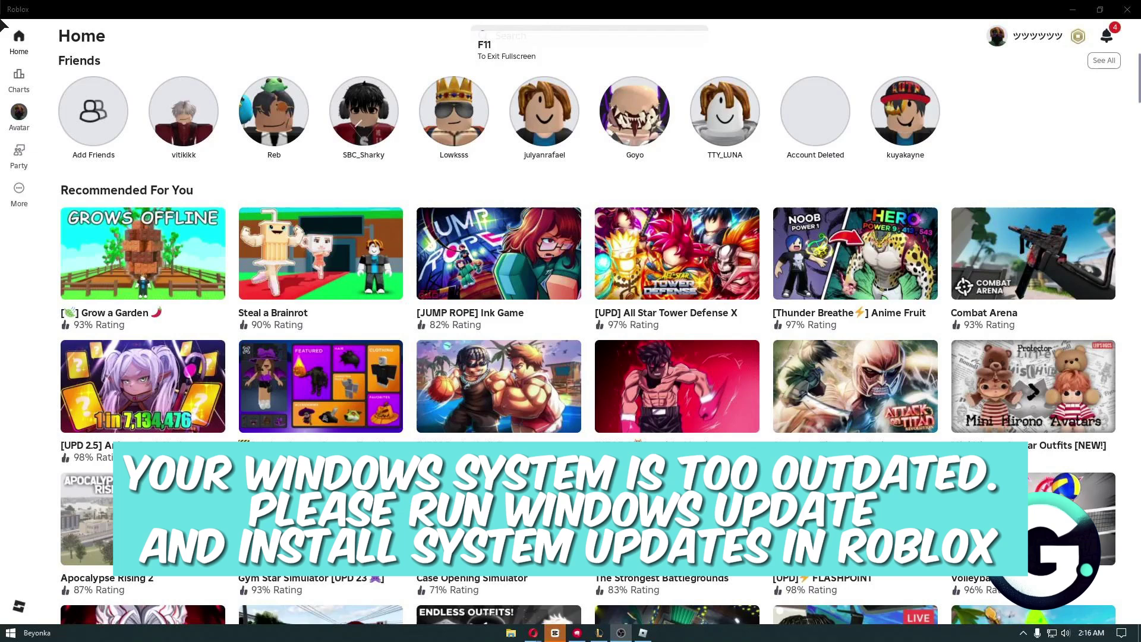
- Open the Volleyball Legends game page in Roblox and search Windows for 'update'
key(F11)
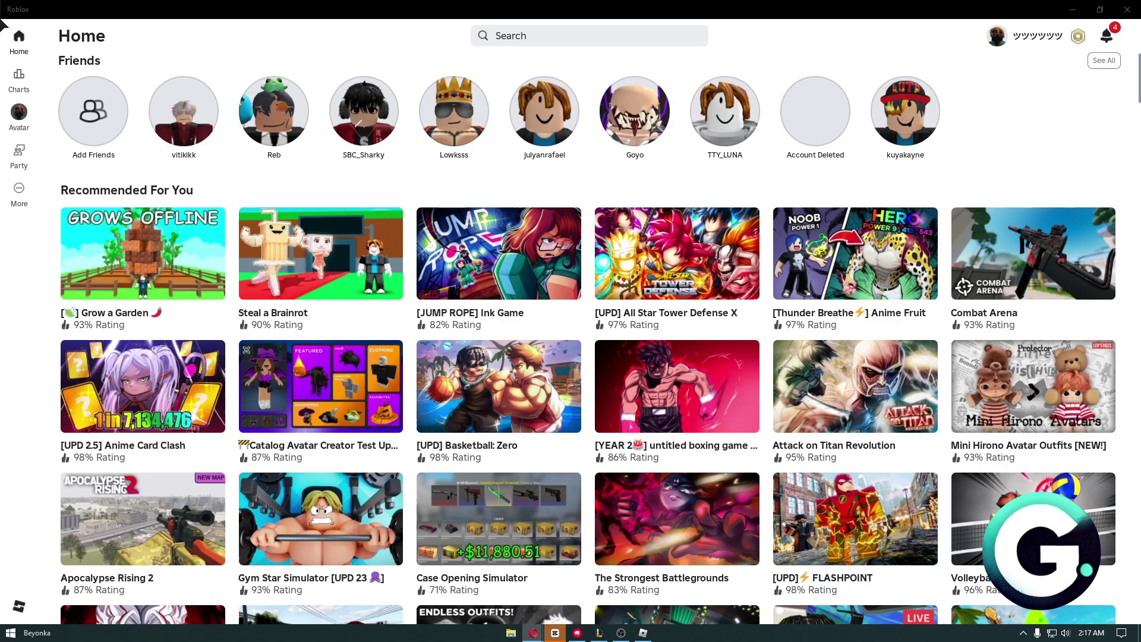
scroll(535, 375, down, 3)
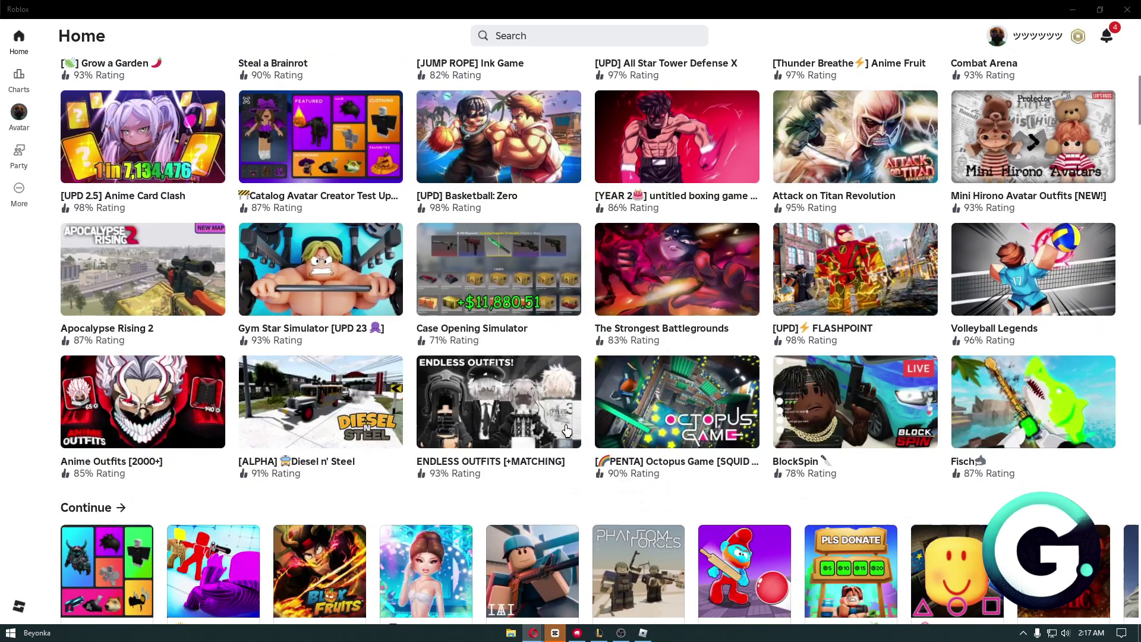
scroll(588, 434, down, 1)
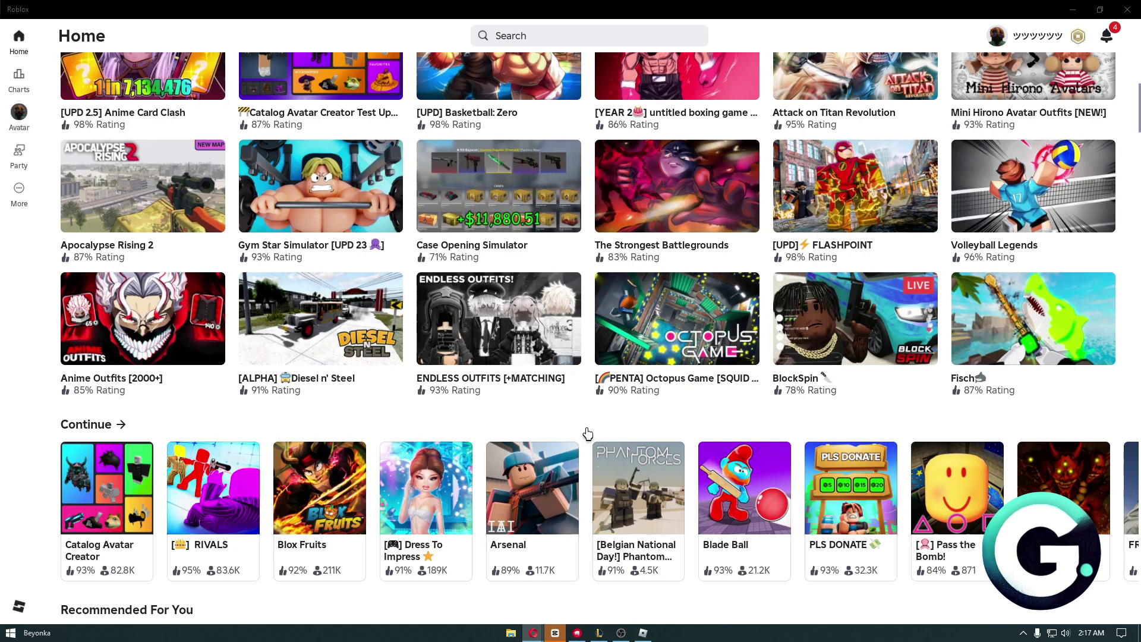
scroll(588, 434, down, 1)
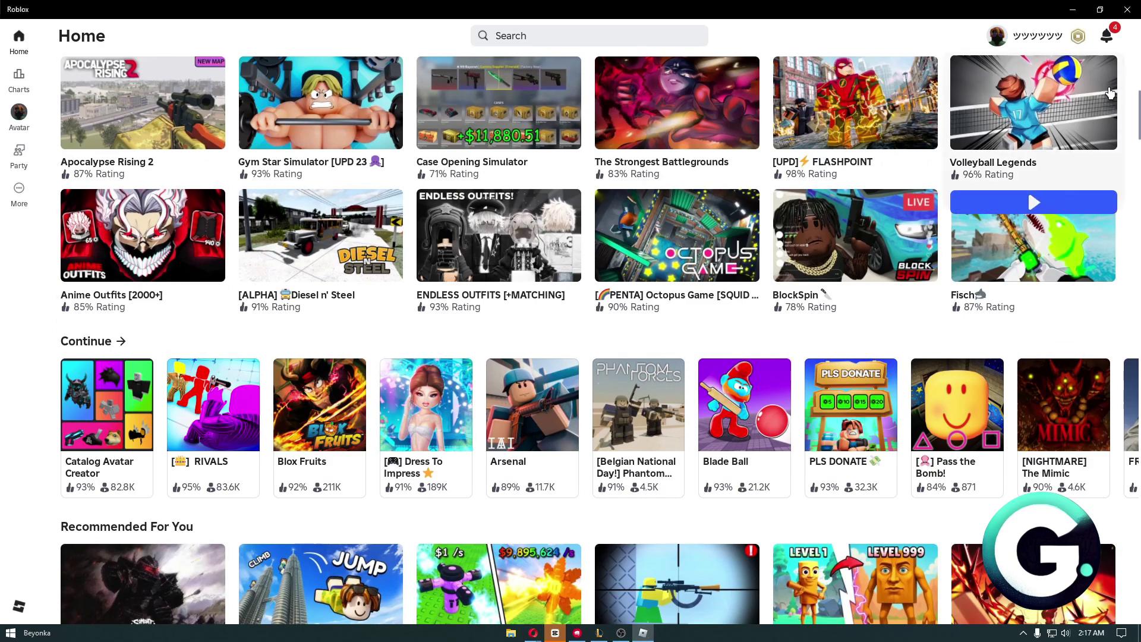
click(1107, 63)
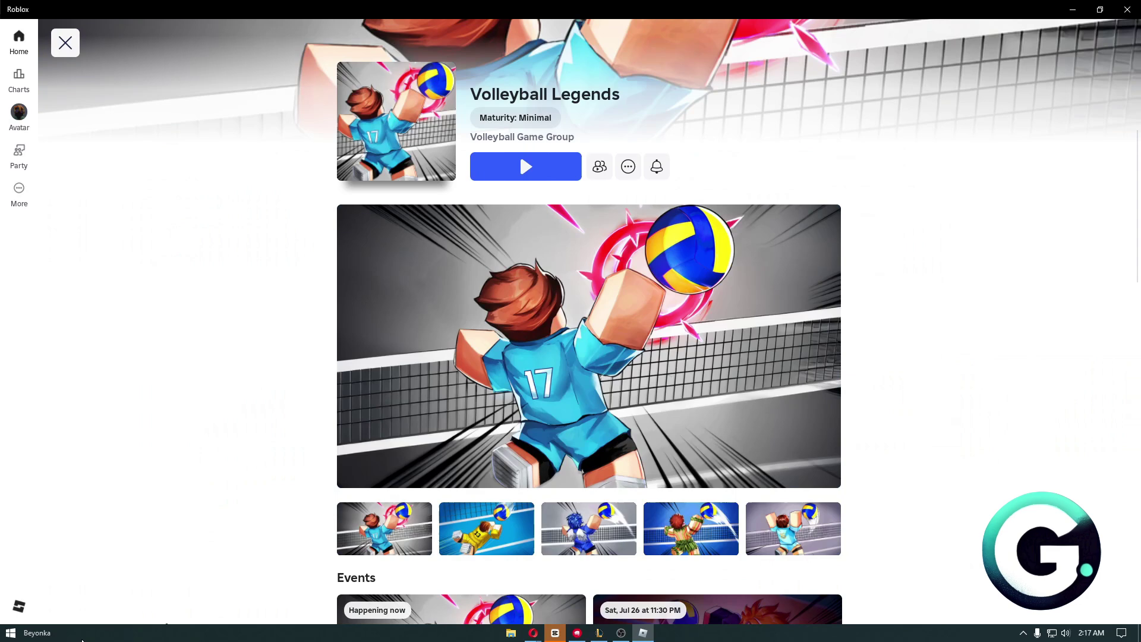
click(11, 633)
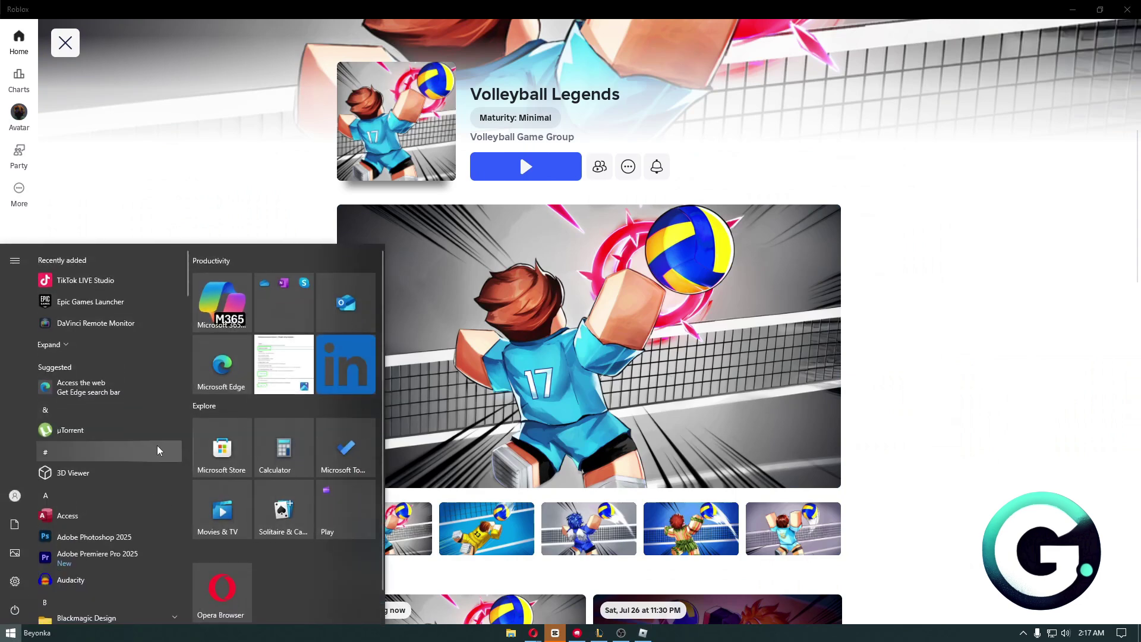
text(u)
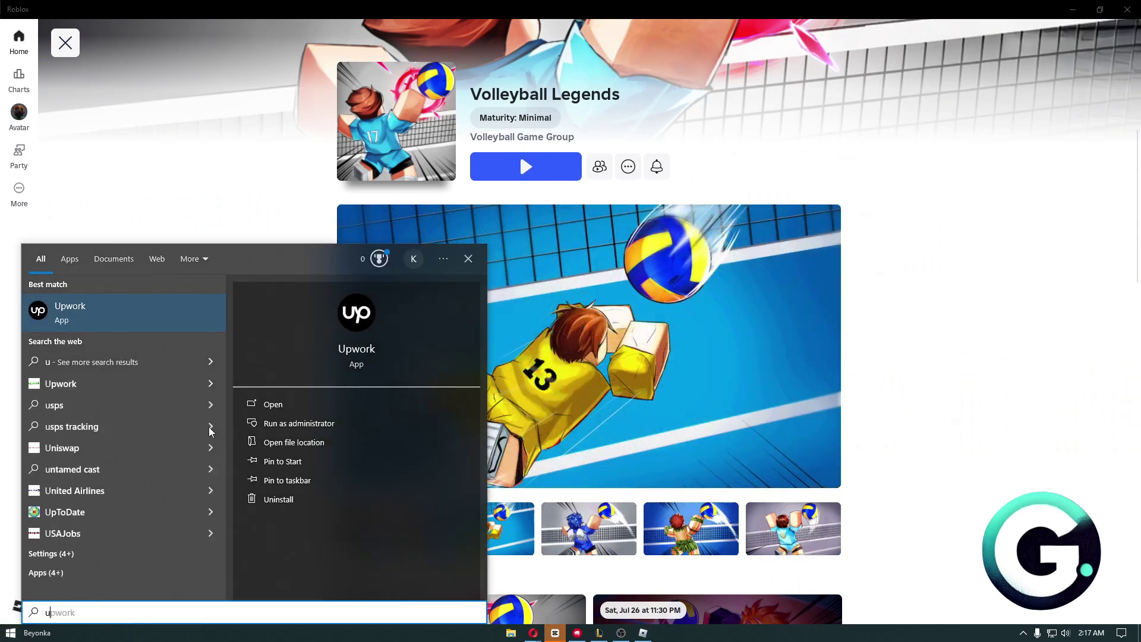
text(pdate)
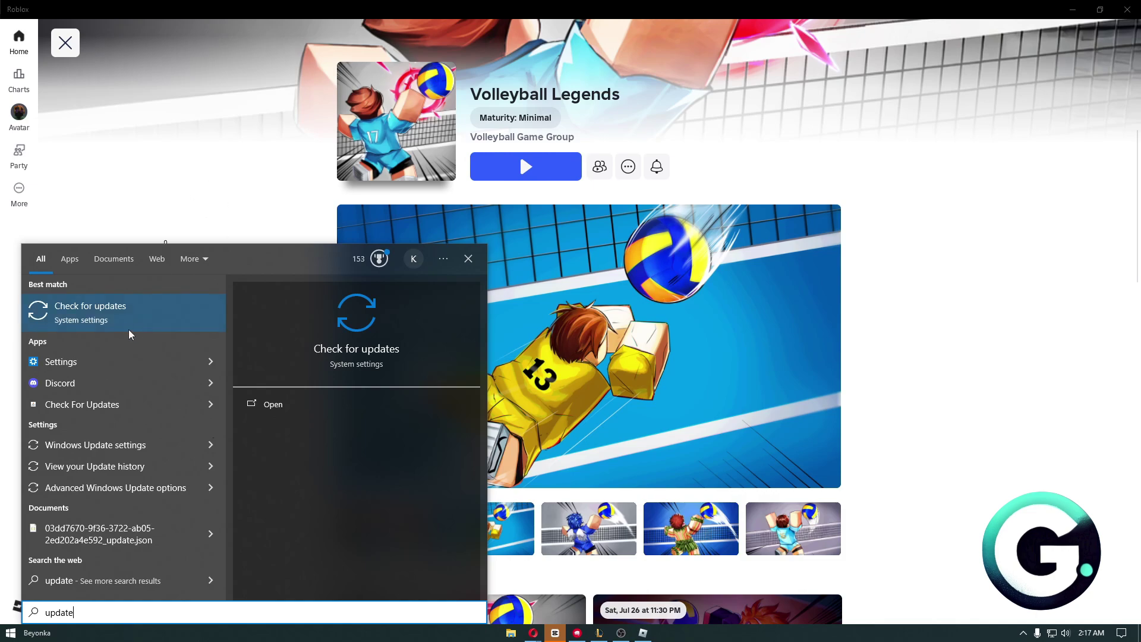
- Open the 'Check for updates' result and move the Settings window to the right
key(Return)
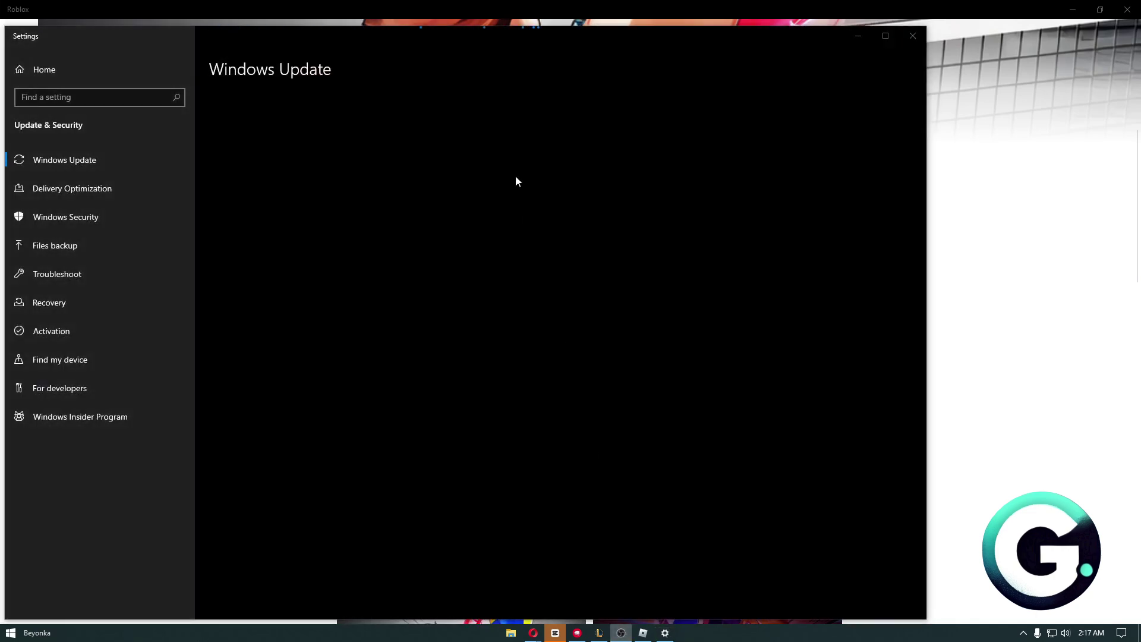
drag(416, 40, 598, 45)
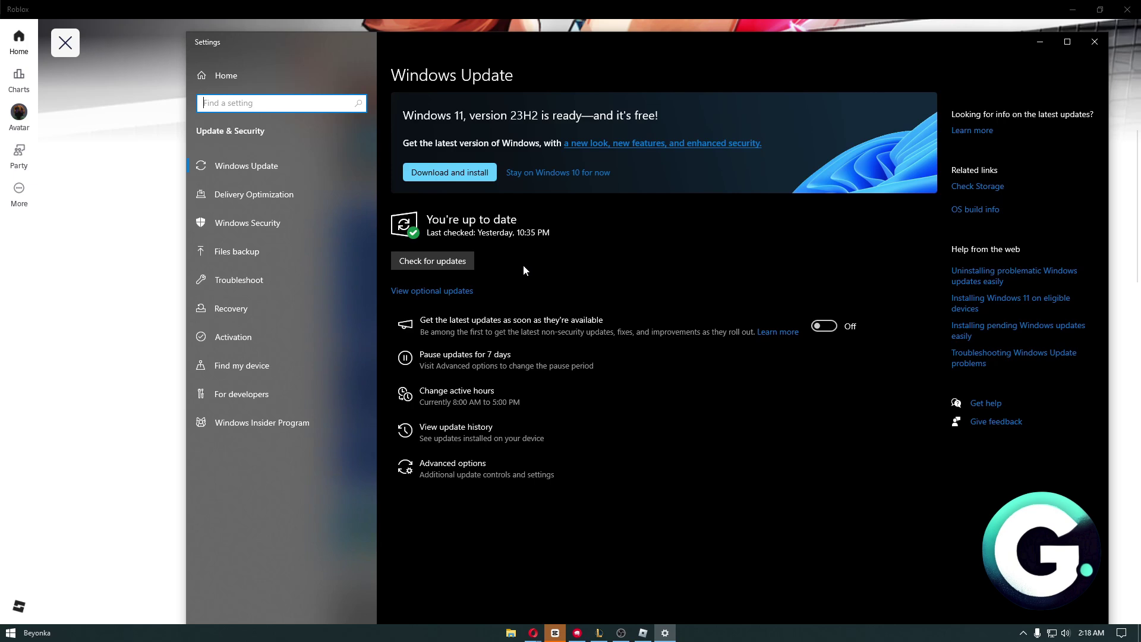
- Start a new update check, then close Settings to return to Volleyball Legends
click(446, 260)
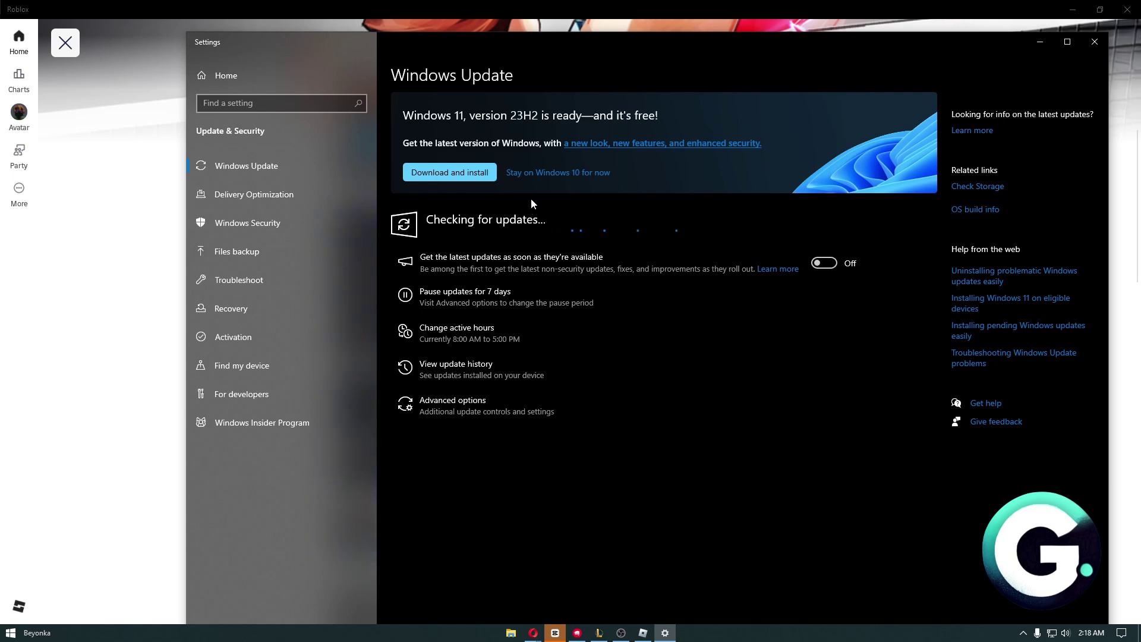
click(1095, 41)
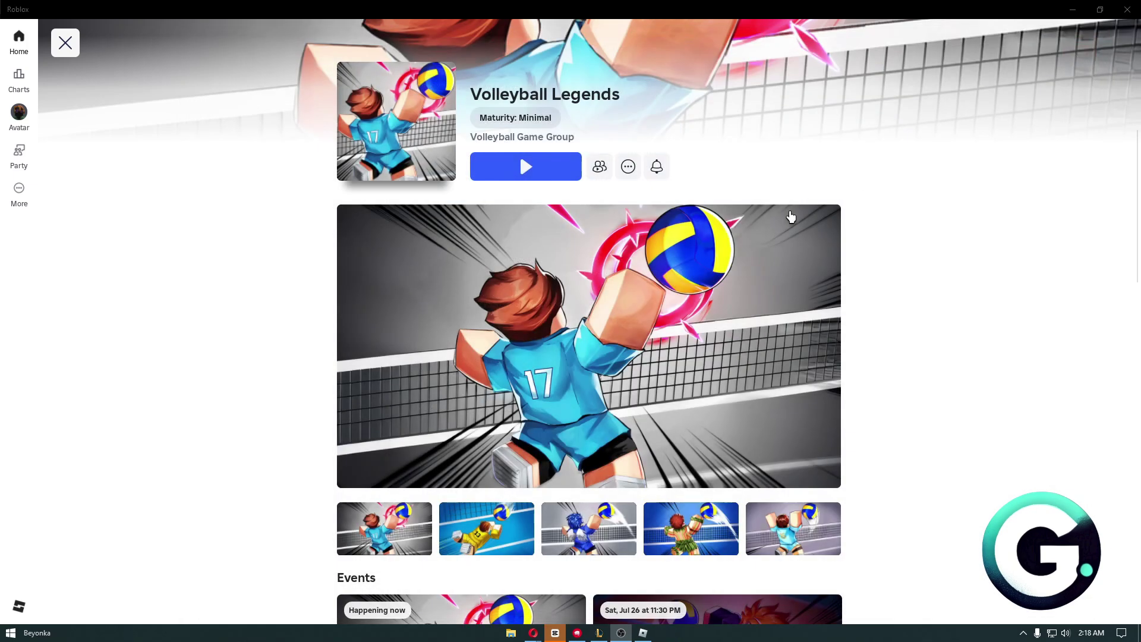